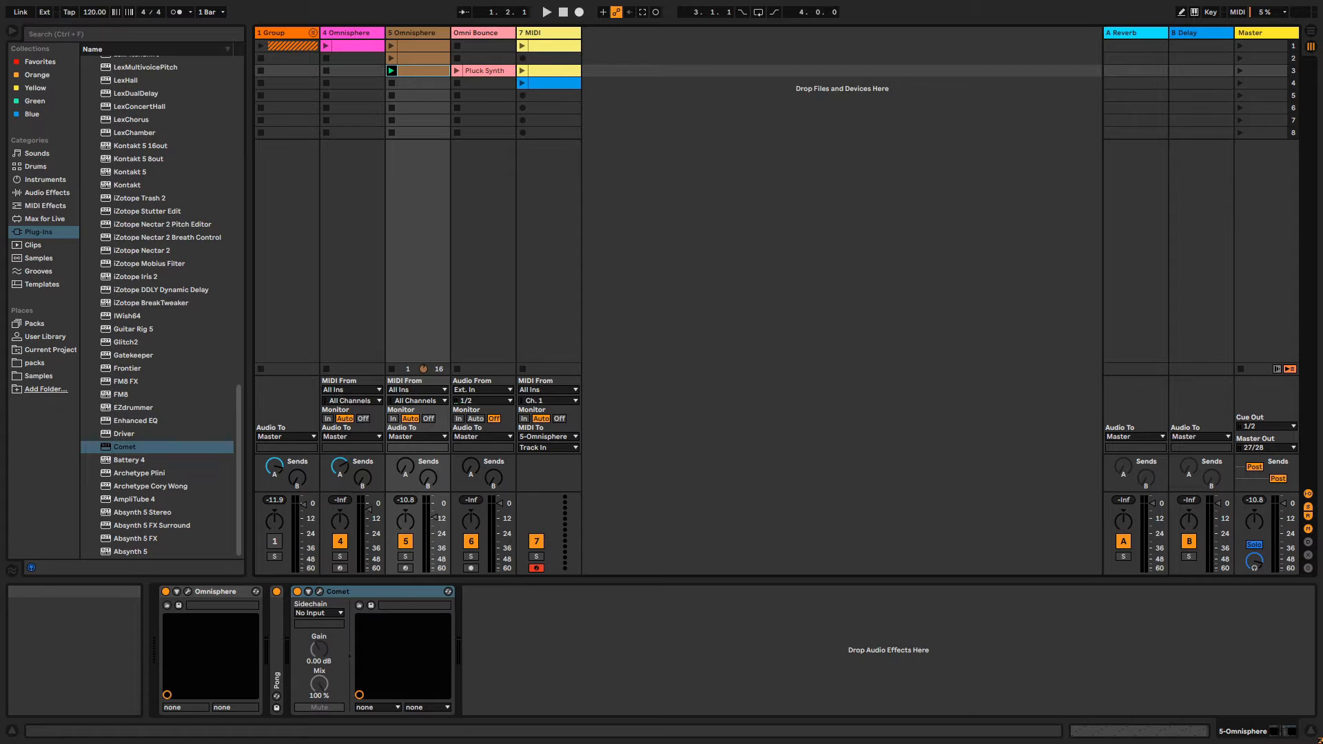
- Play the third clip on the 5 Omnisphere track and inspect its notes and the Pluck Synth audio clip
click(409, 72)
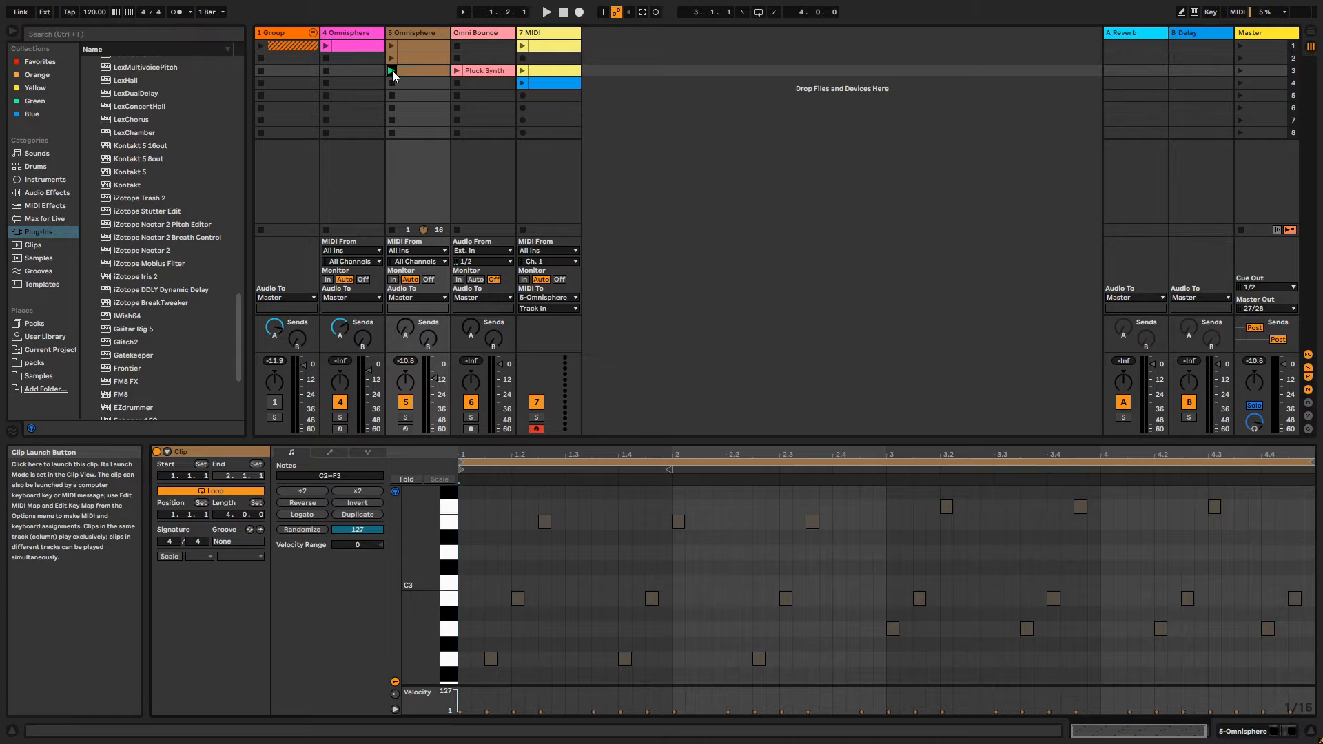
click(392, 72)
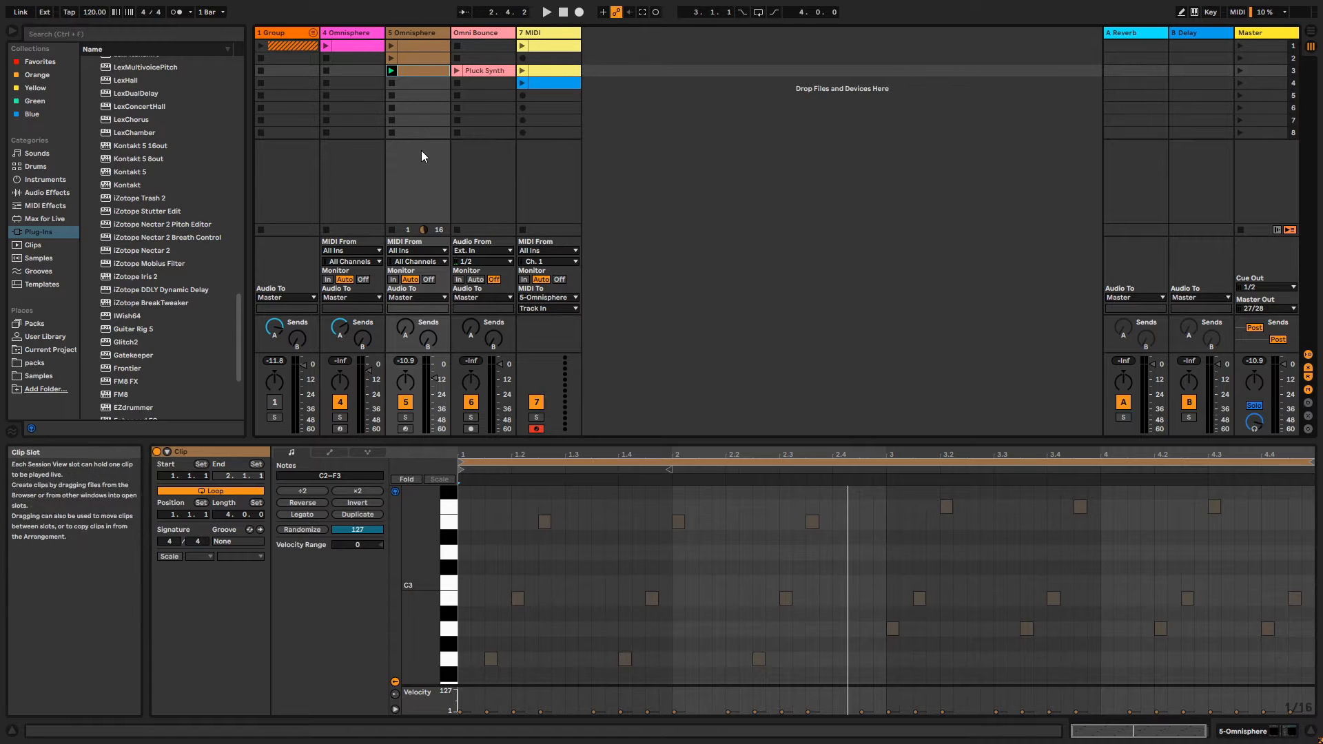
click(481, 71)
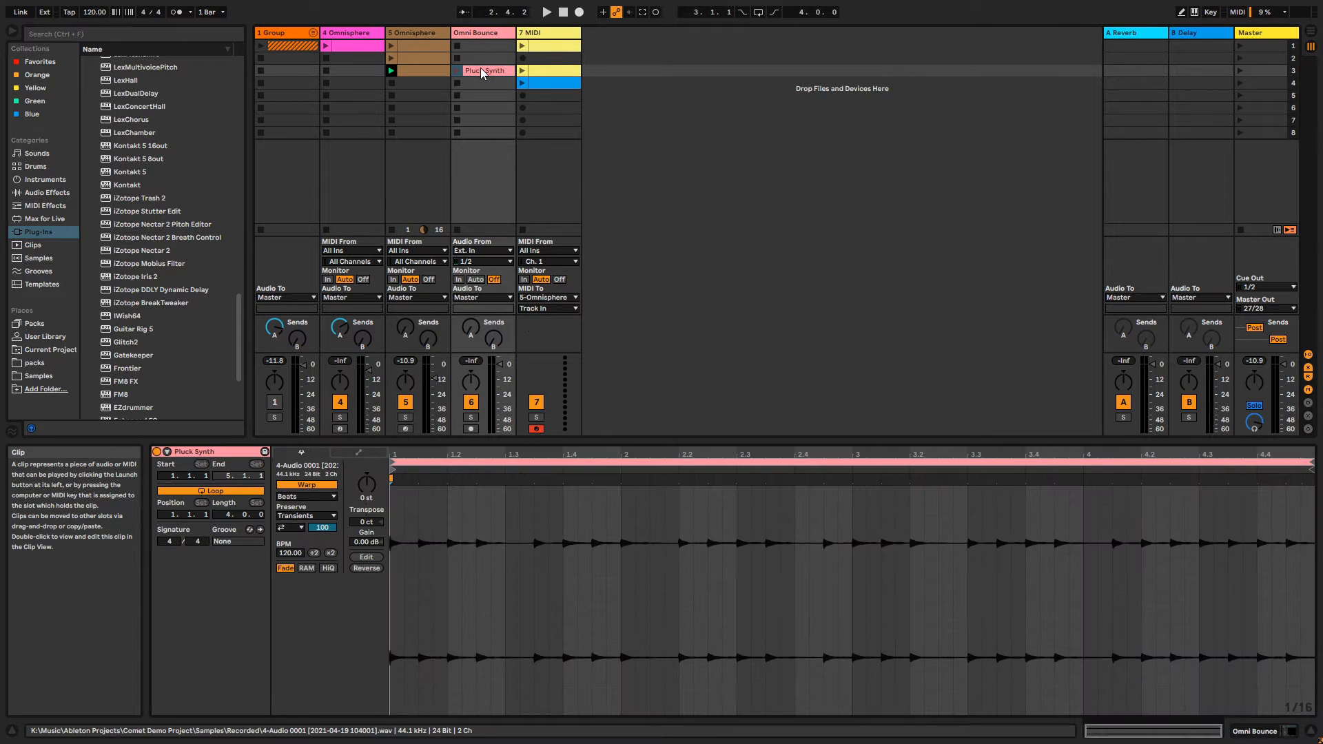
click(427, 69)
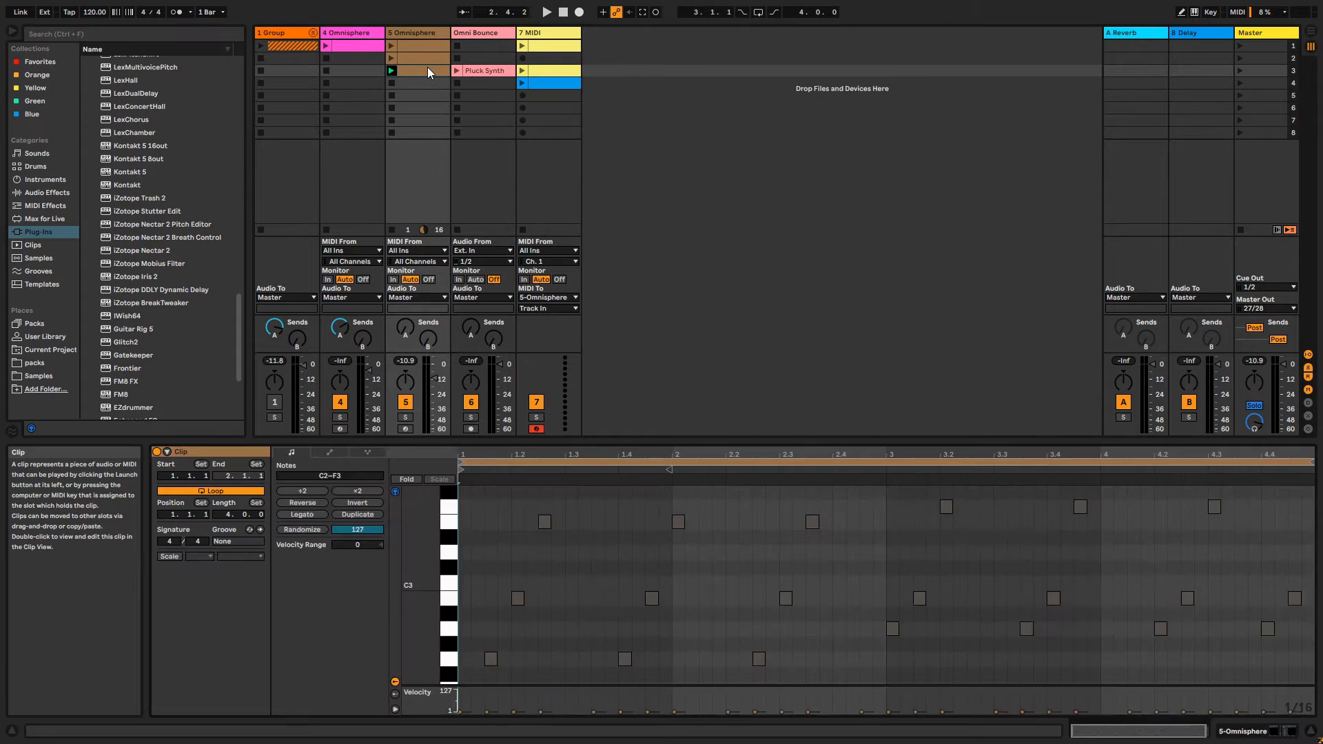
- Open the Comet reverb on the 5 Omnisphere track, step through its five presets and return to Goldilocks
click(419, 32)
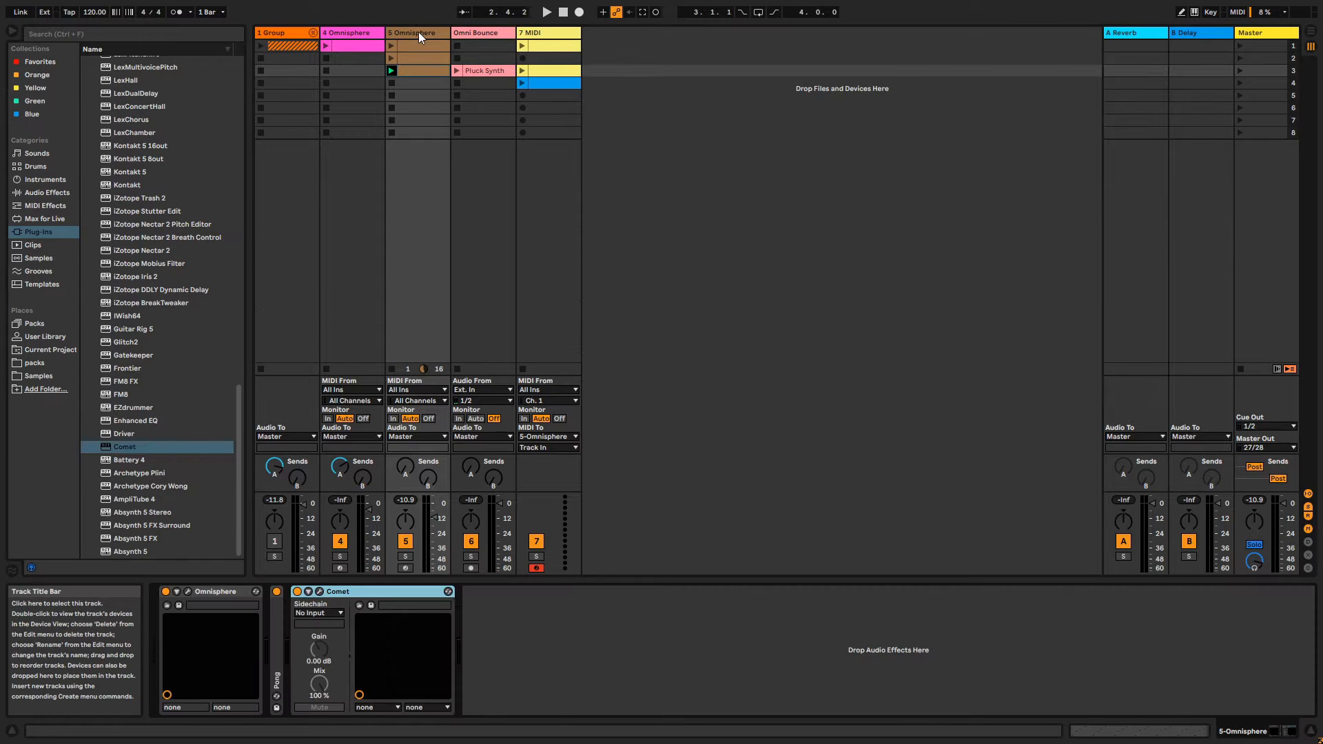
click(320, 591)
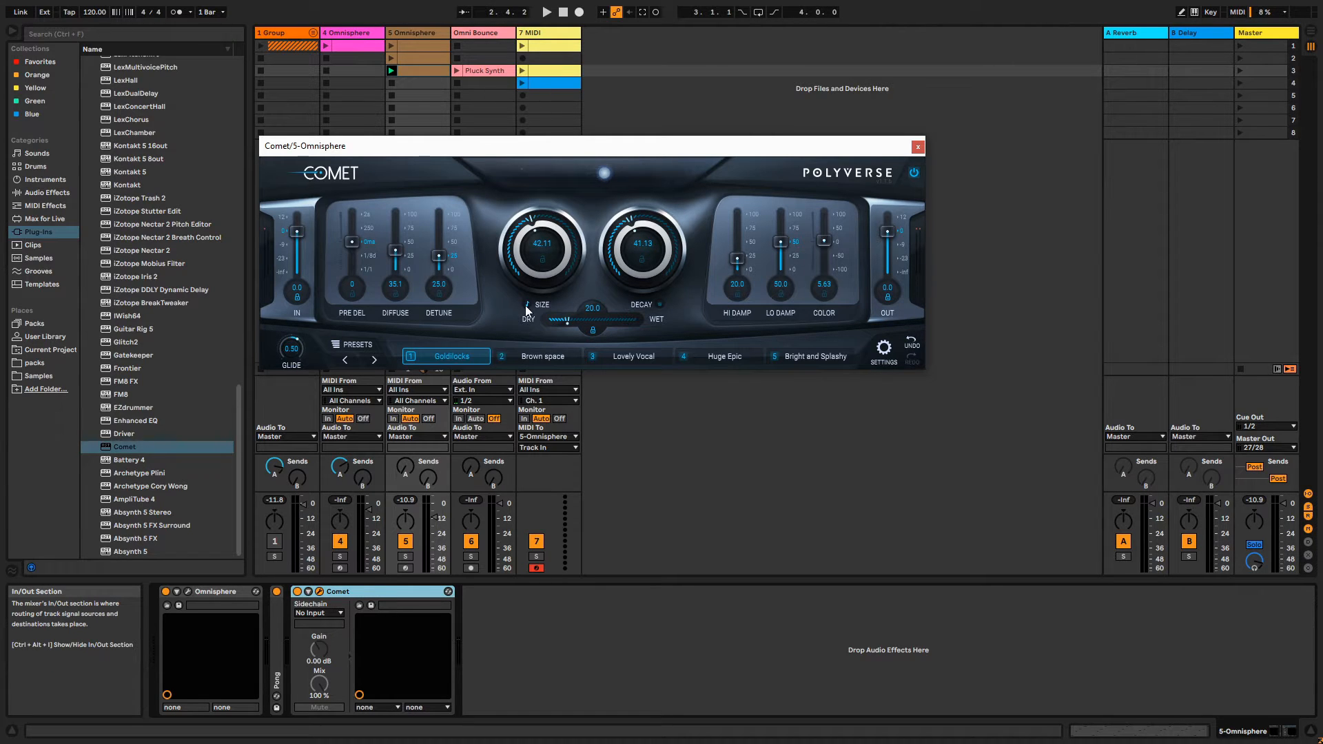
click(544, 355)
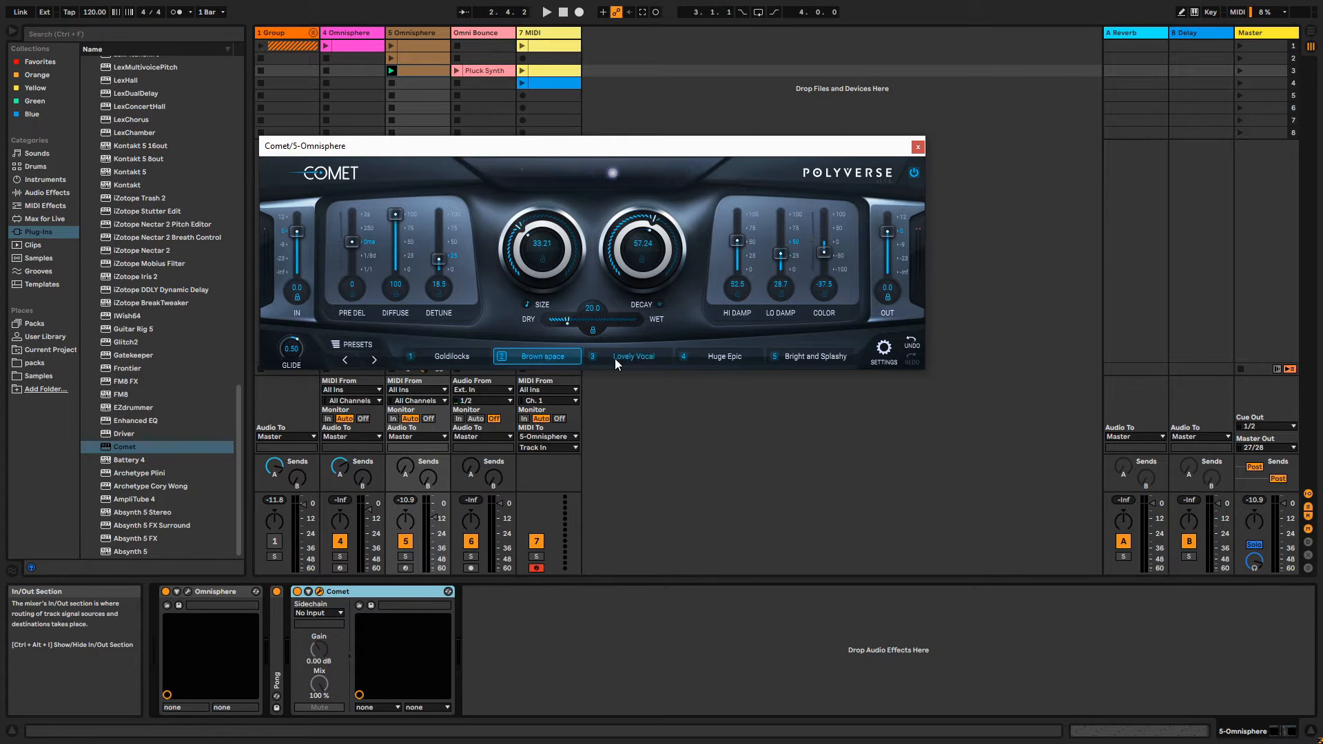
click(631, 356)
click(723, 356)
click(778, 357)
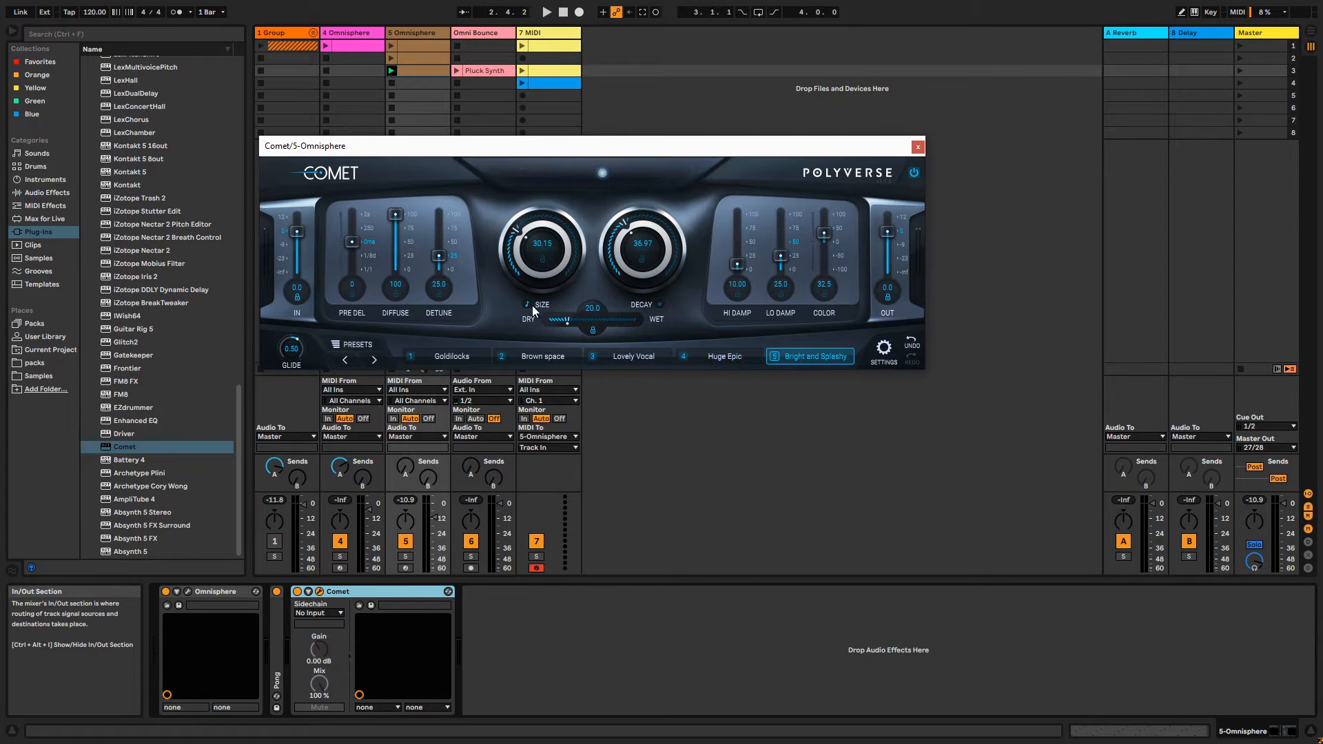
click(723, 356)
click(631, 357)
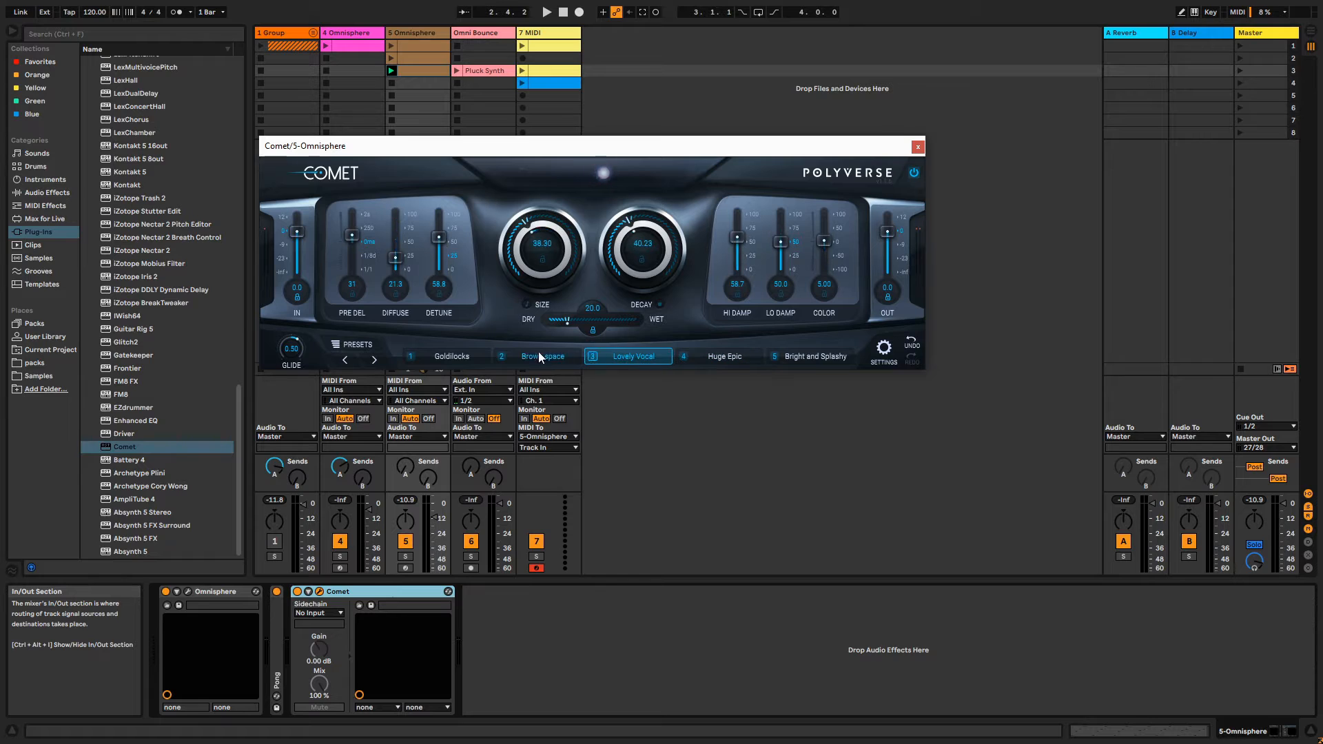
click(541, 355)
click(455, 357)
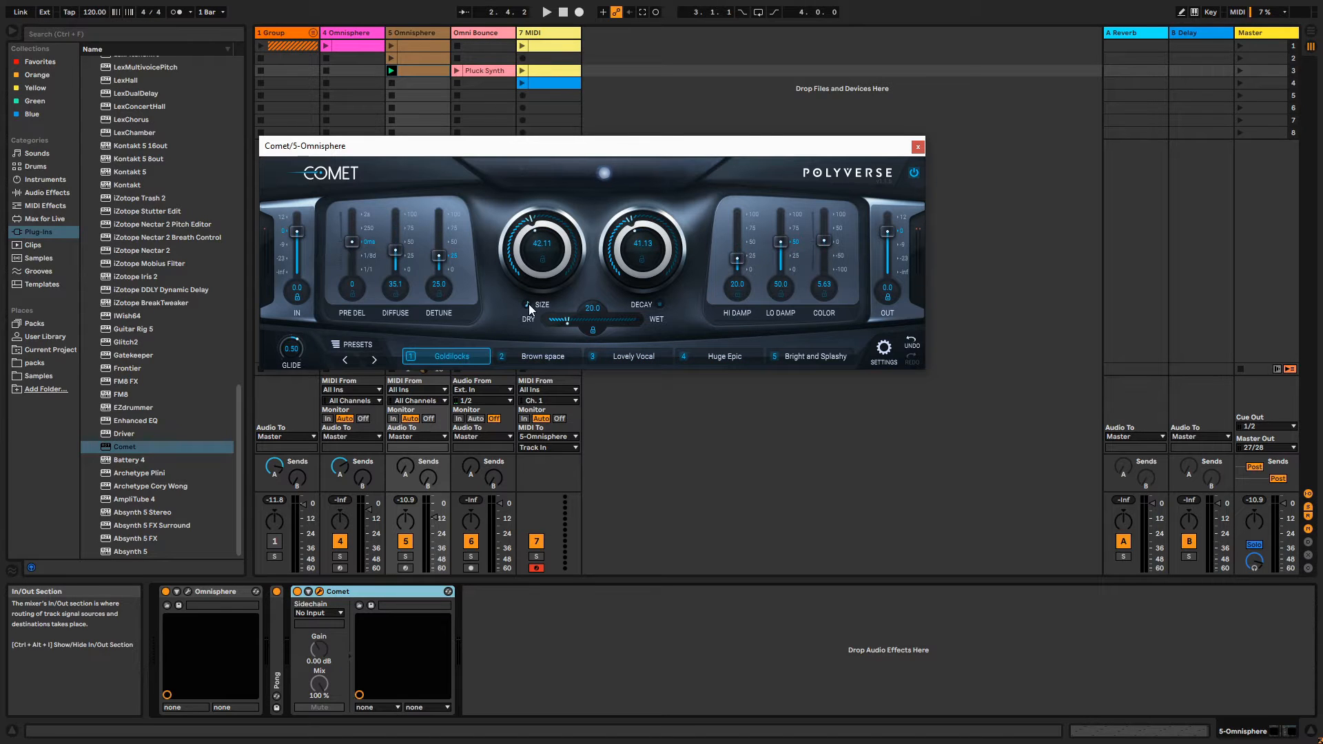
- Close Comet's window and route the 7 MIDI track's output to 1-Comet on the 5-Omnisphere track
click(918, 146)
click(559, 35)
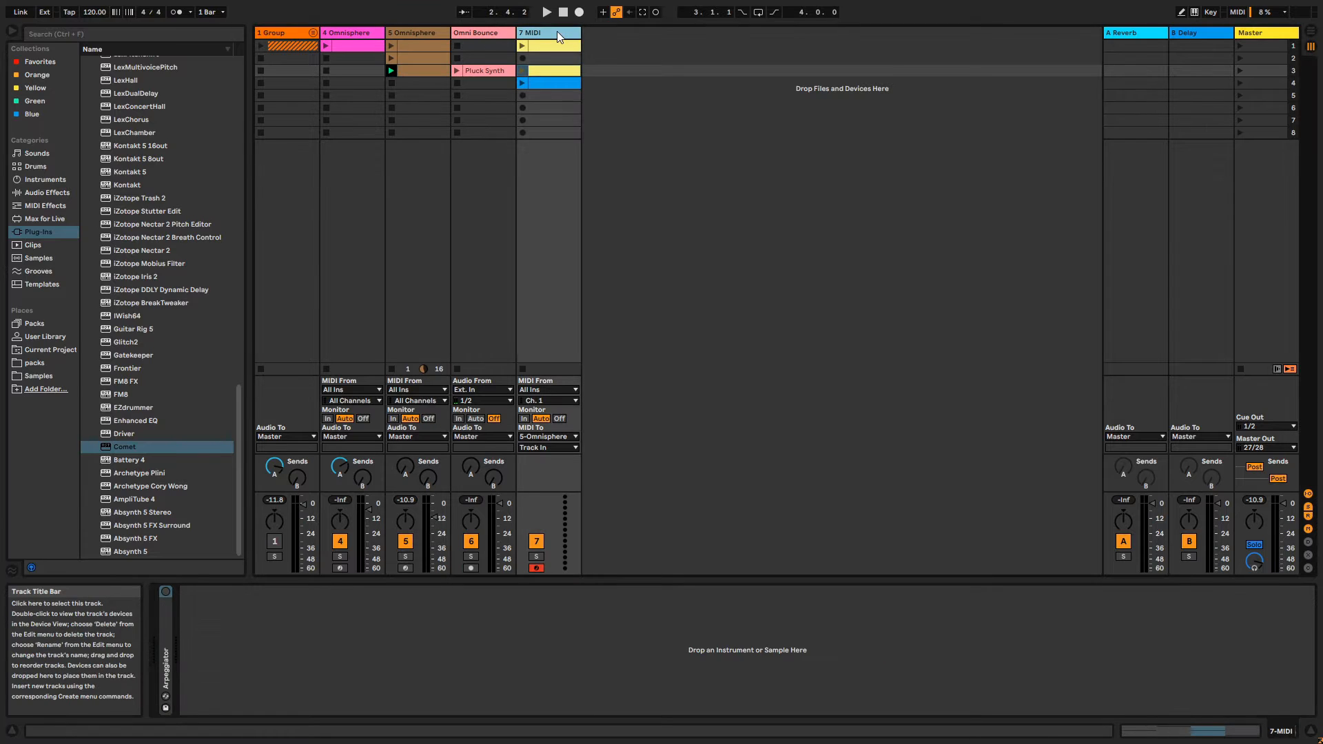
click(550, 437)
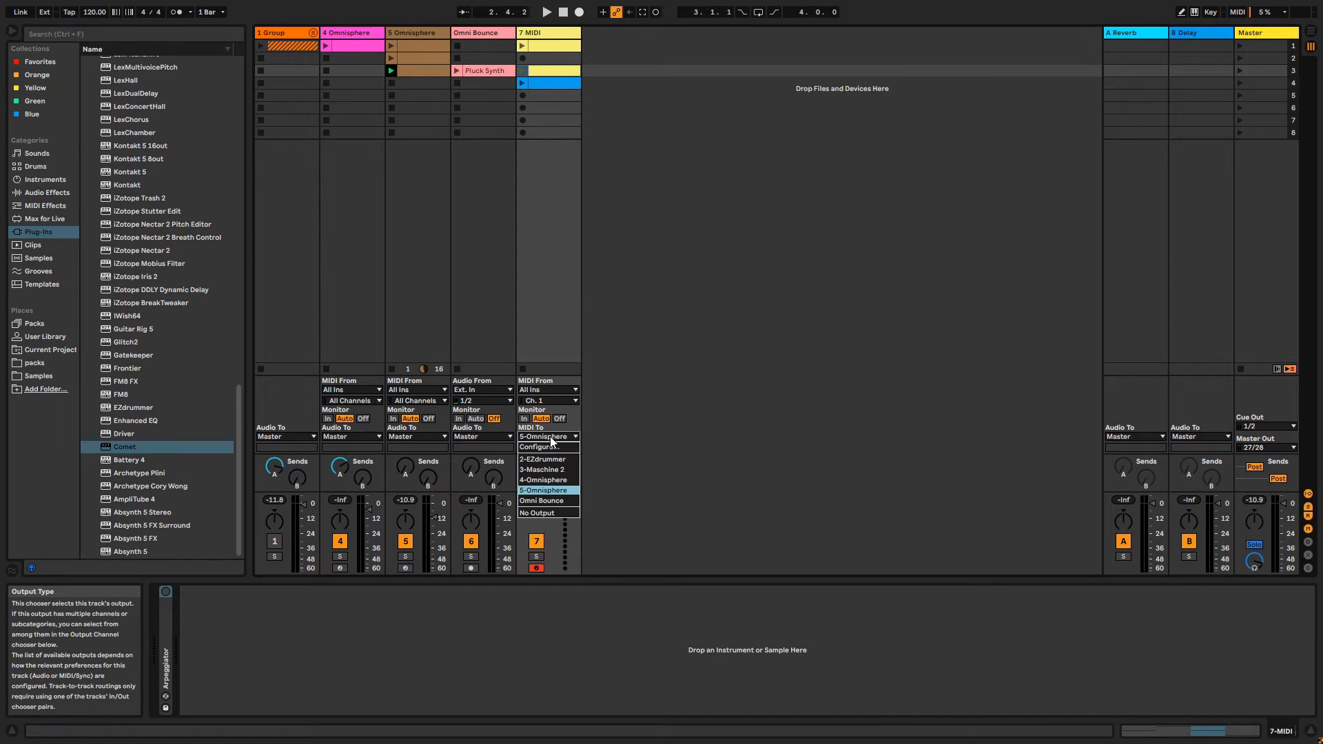
click(567, 491)
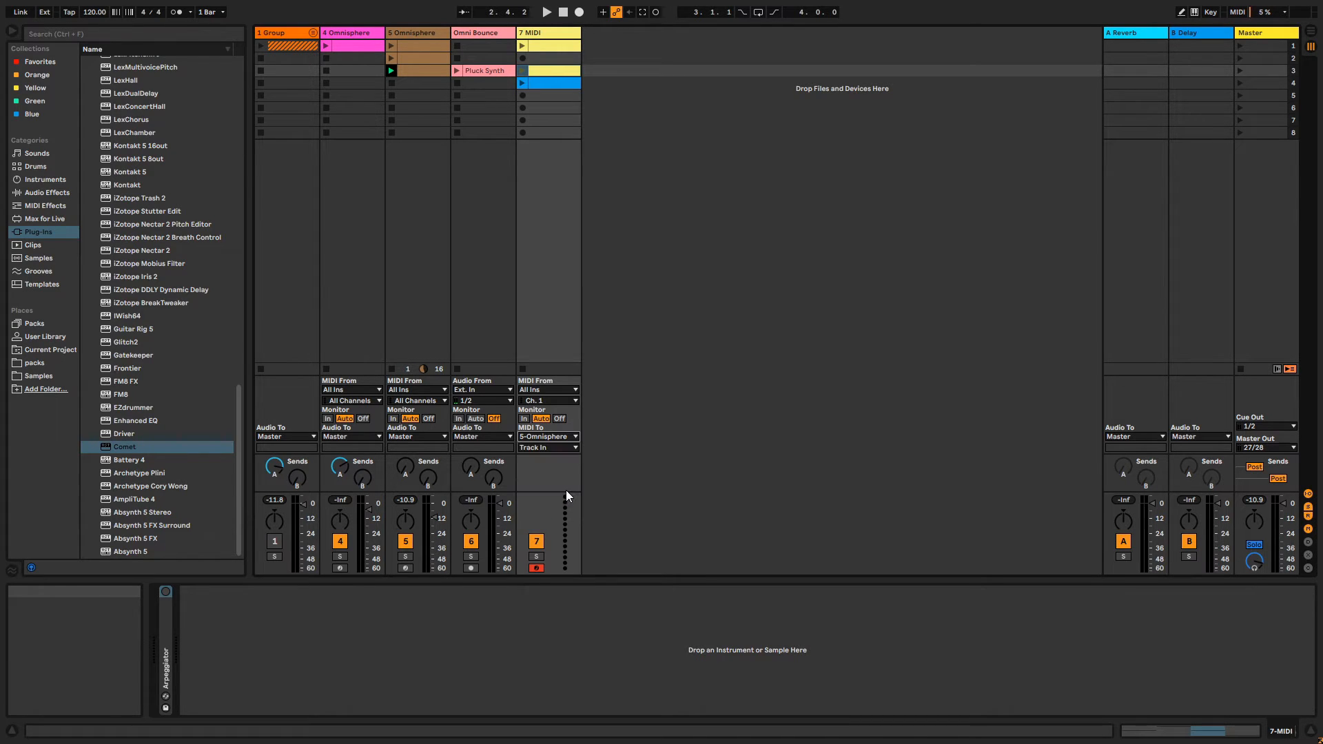
click(554, 448)
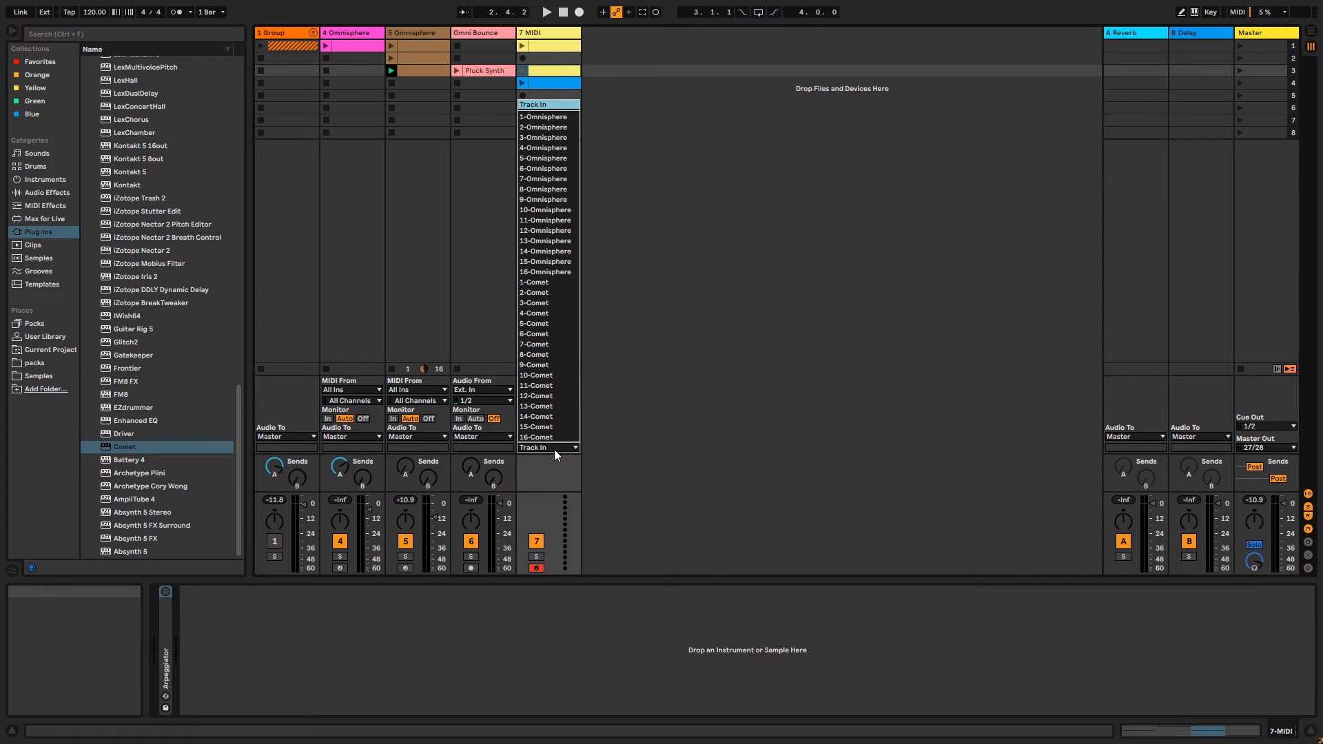
click(561, 283)
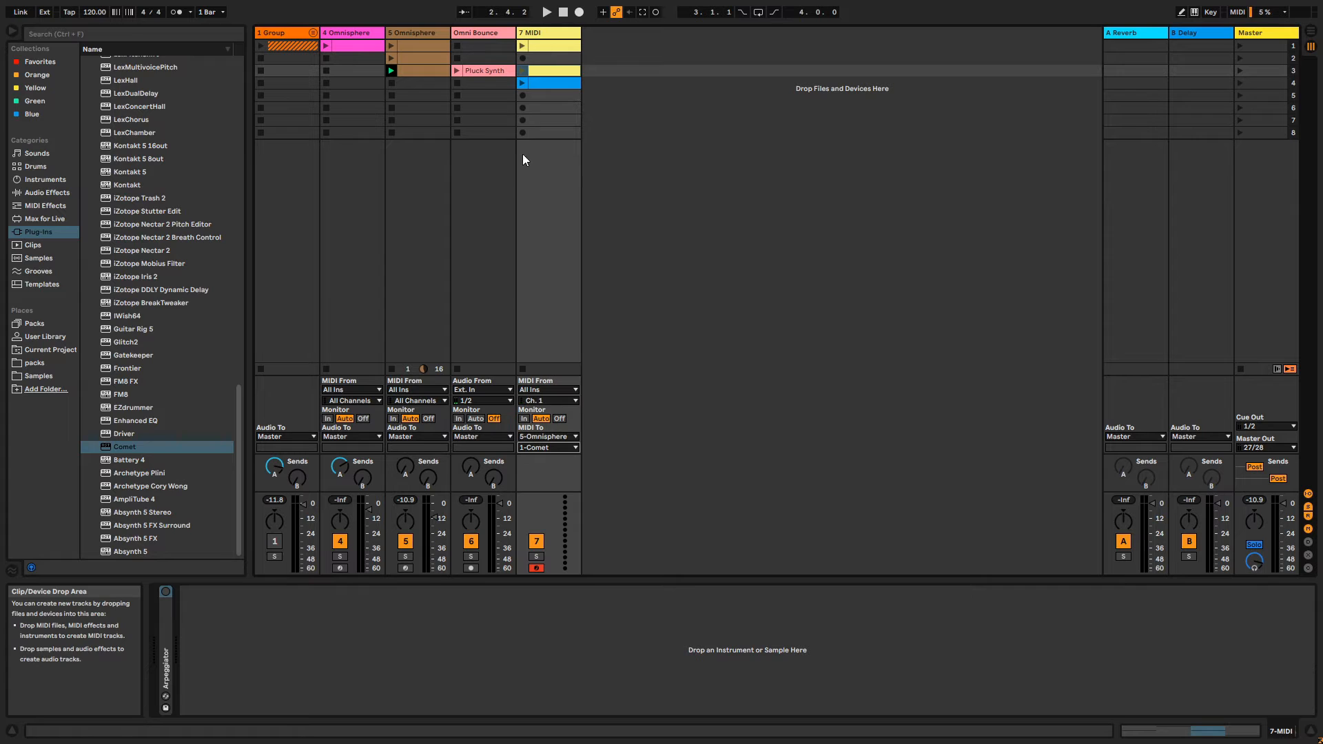
- Create an empty MIDI clip in the seventh slot of the 7 MIDI track and reopen Comet on 5 Omnisphere
double_click(548, 116)
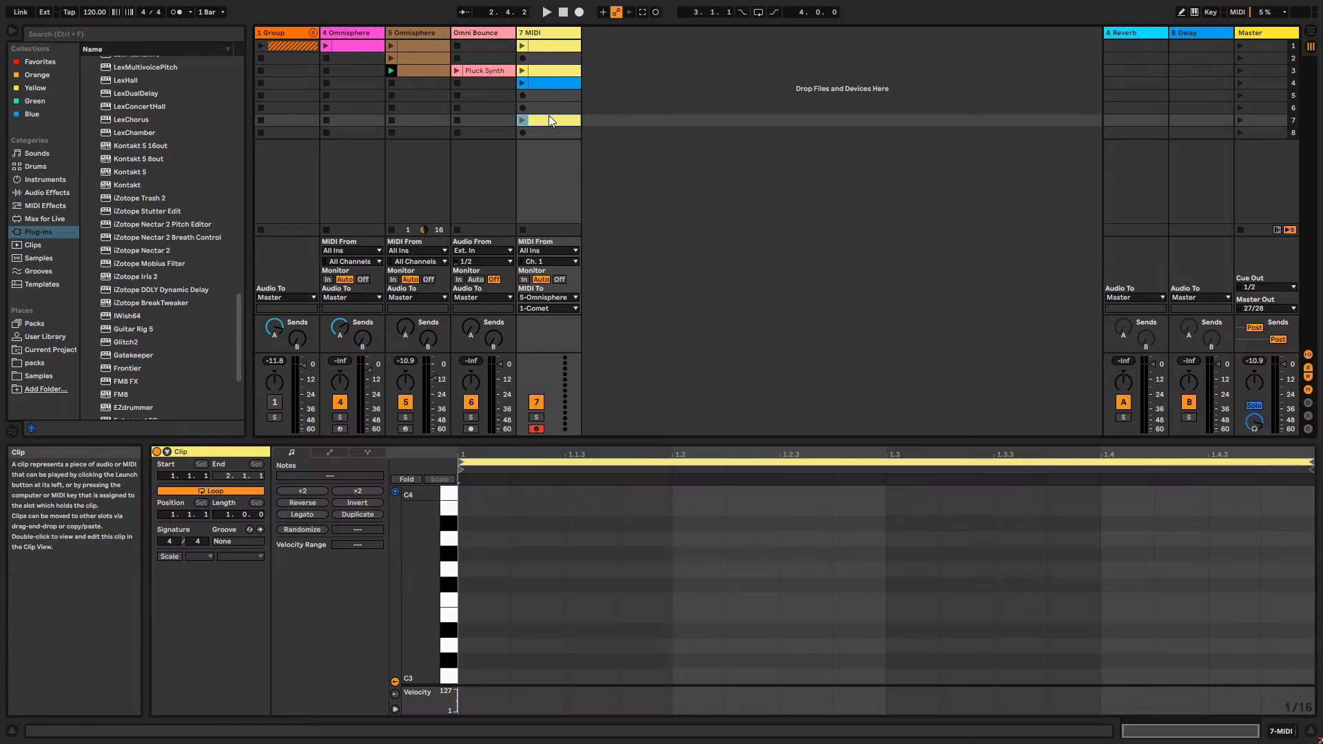
click(420, 33)
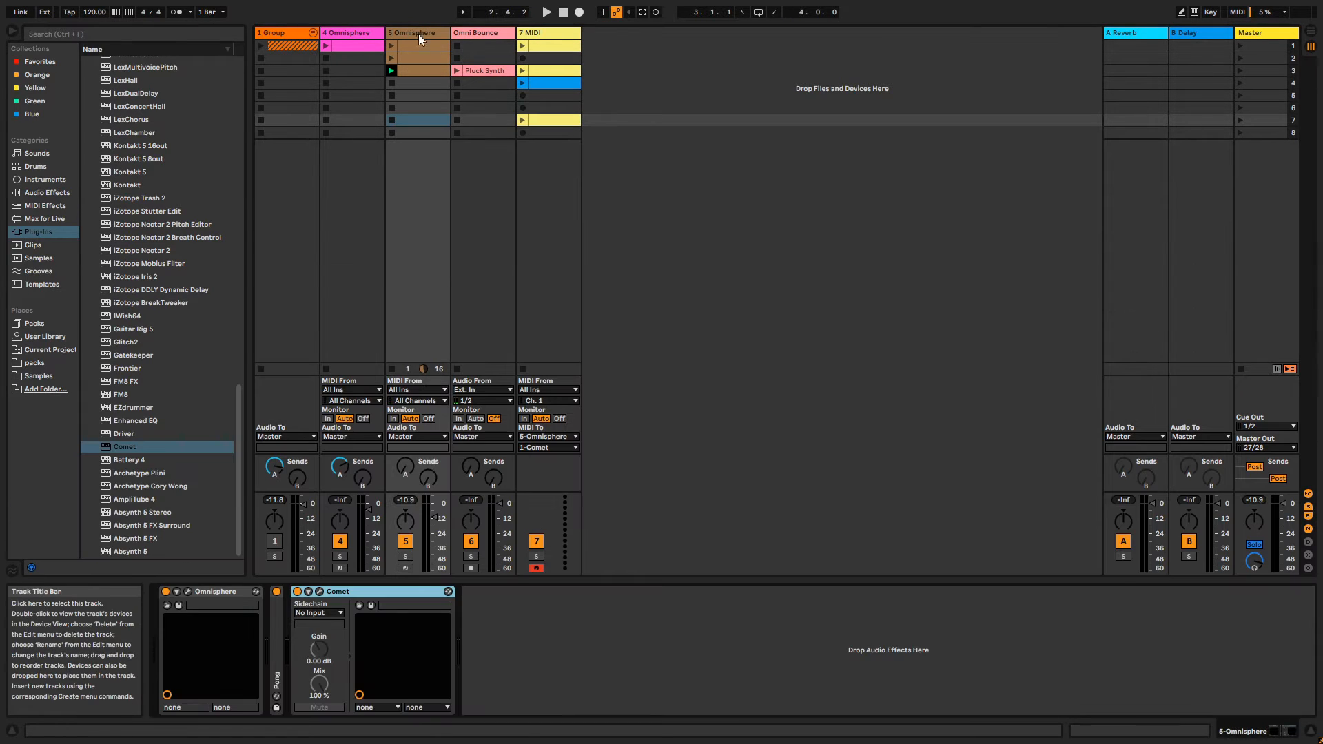
click(320, 591)
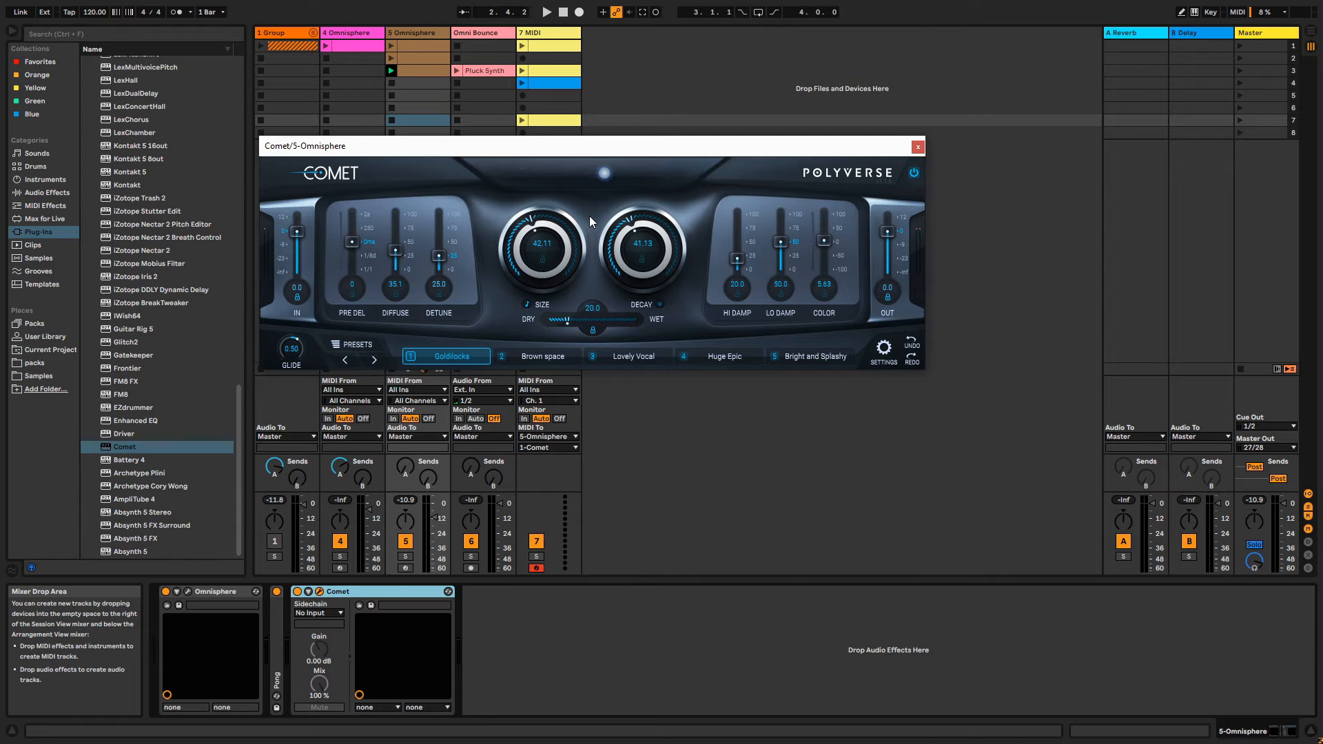
- Show the notes of the first clip on the 7 MIDI track and play it briefly before stopping playback
click(552, 46)
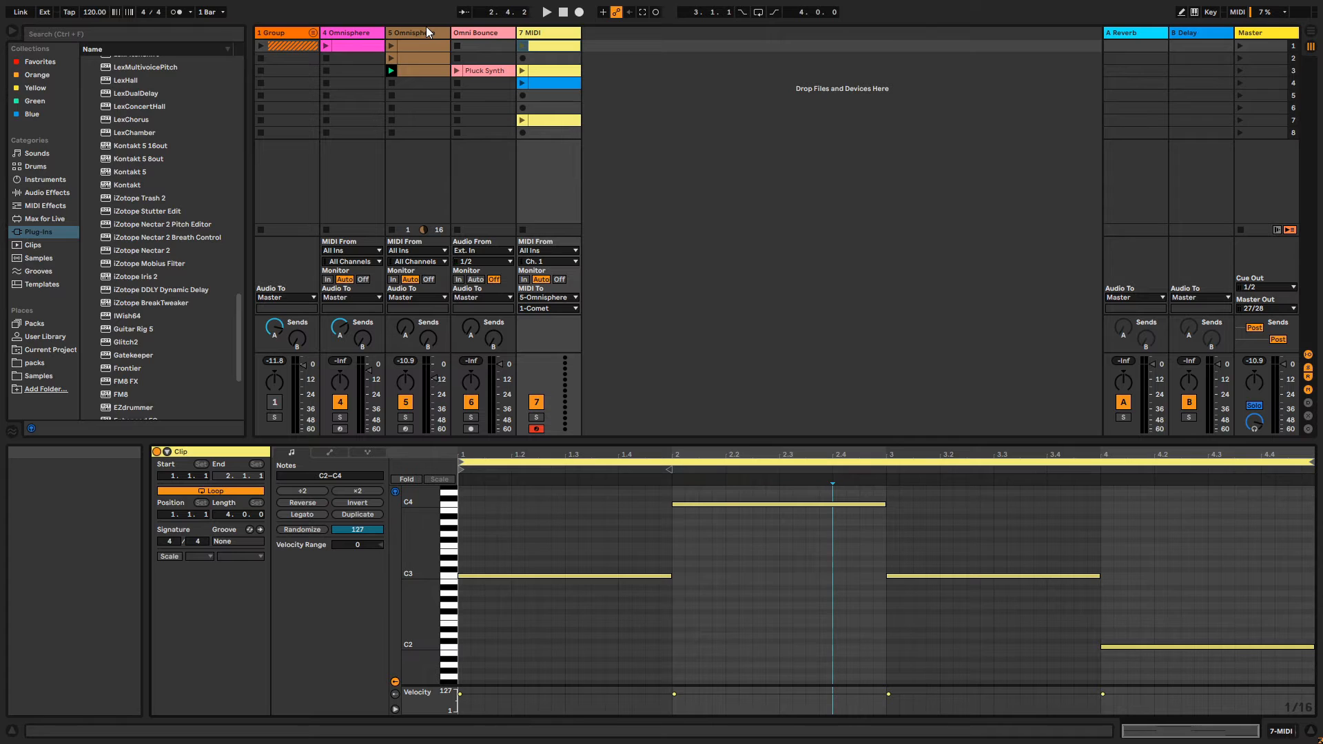
click(522, 47)
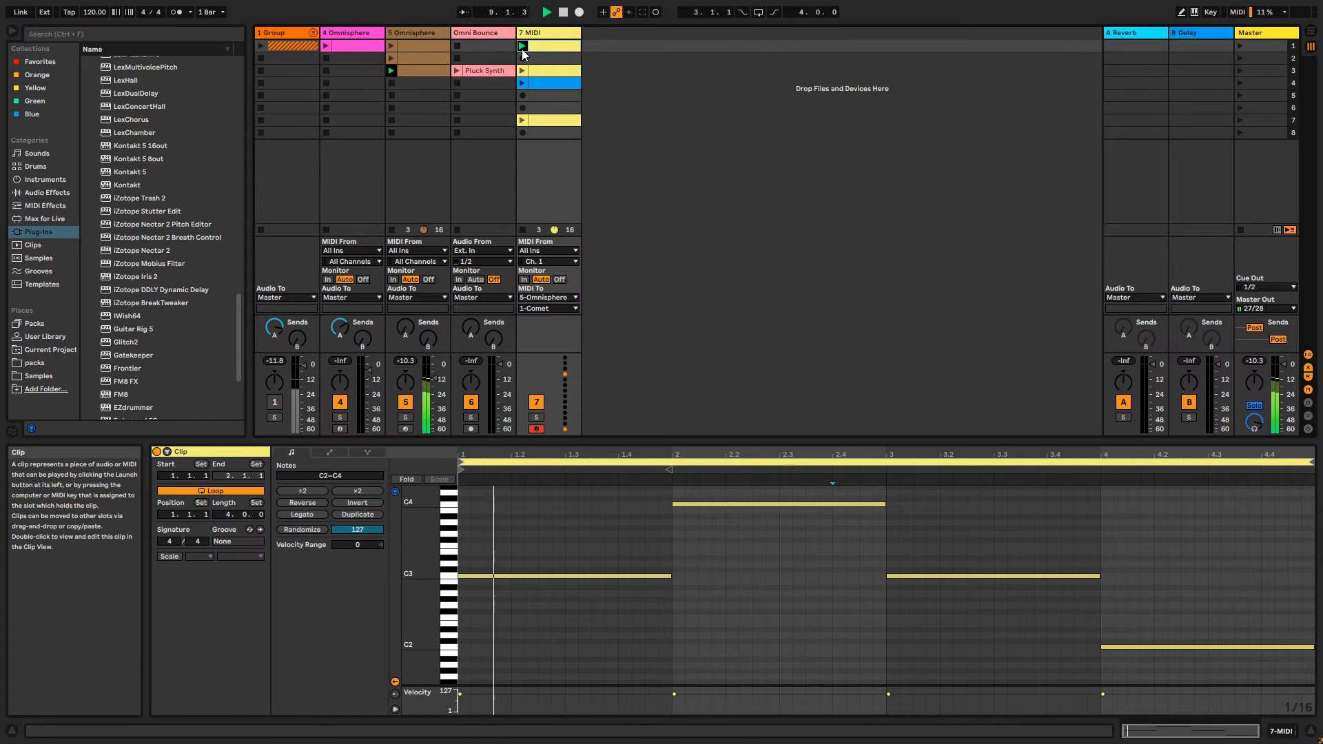
key(space)
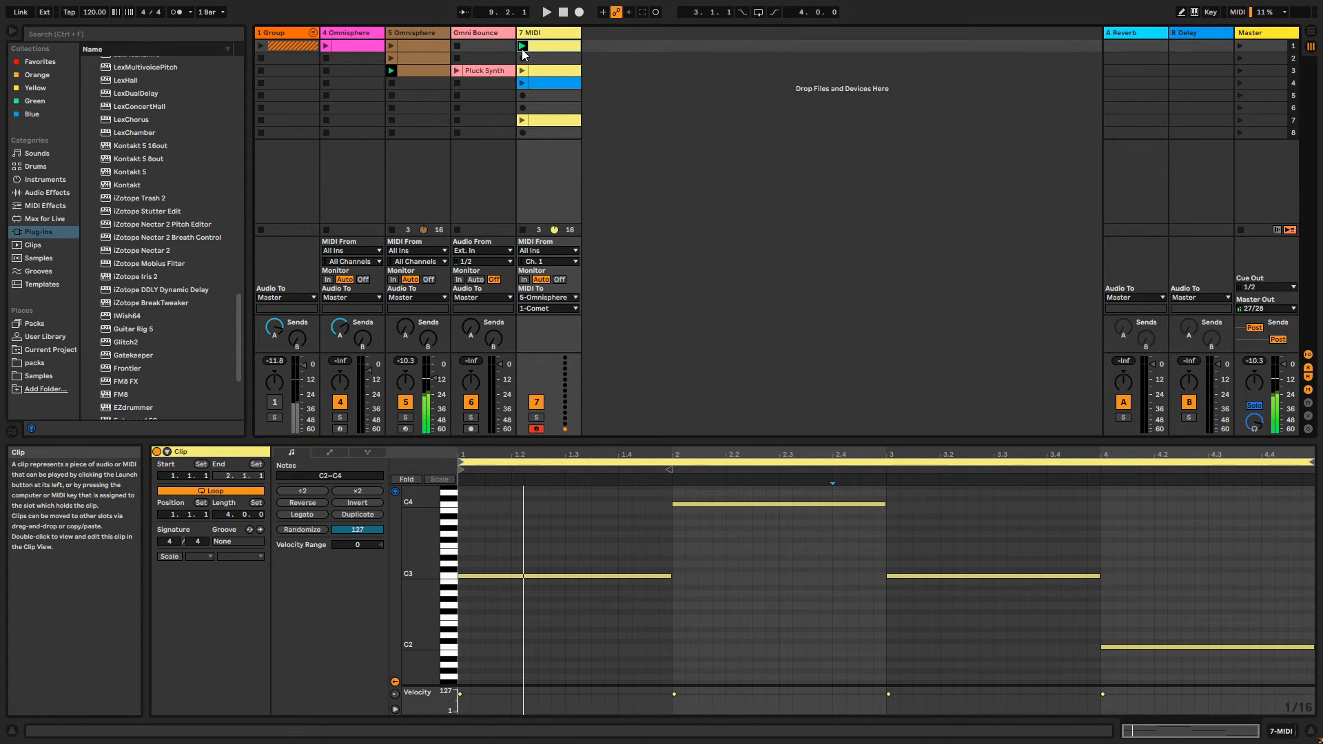
- Bring up Comet on the 5 Omnisphere track and lower its Glide to 0.15 during playback
double_click(432, 36)
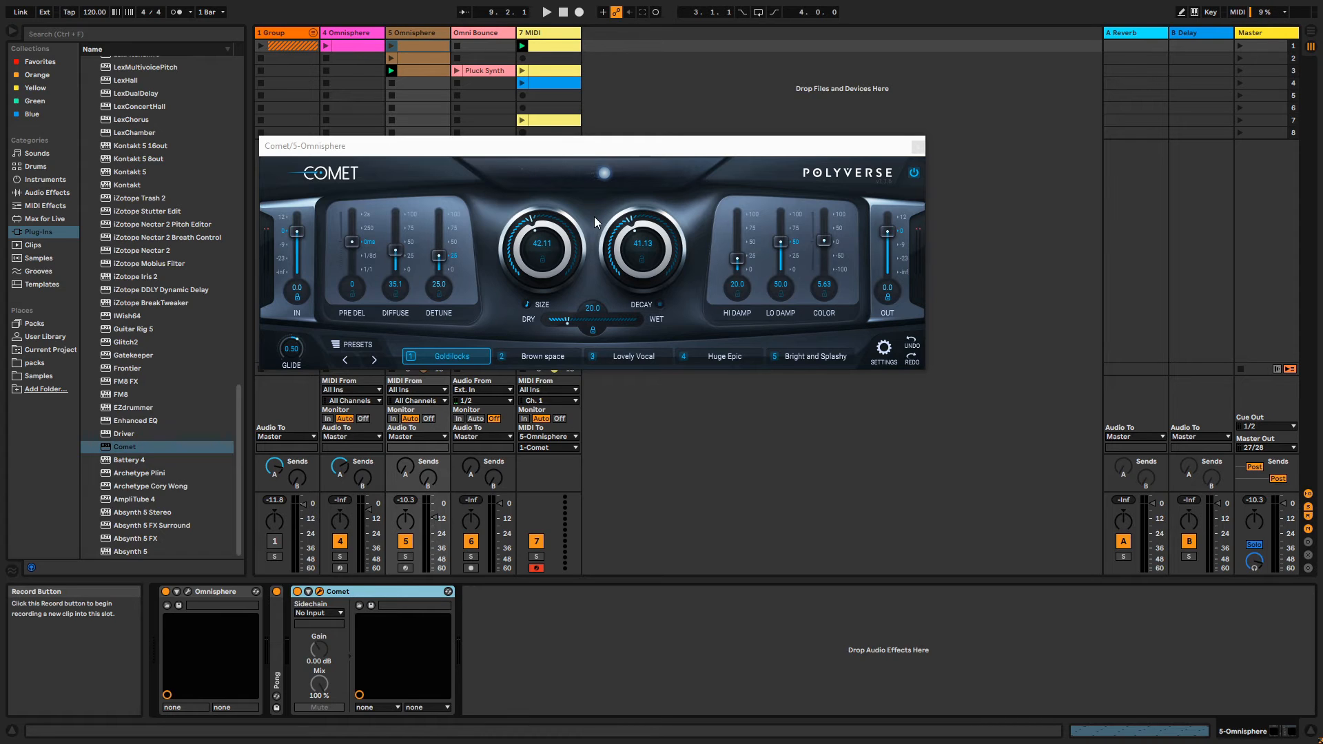
key(space)
click(298, 343)
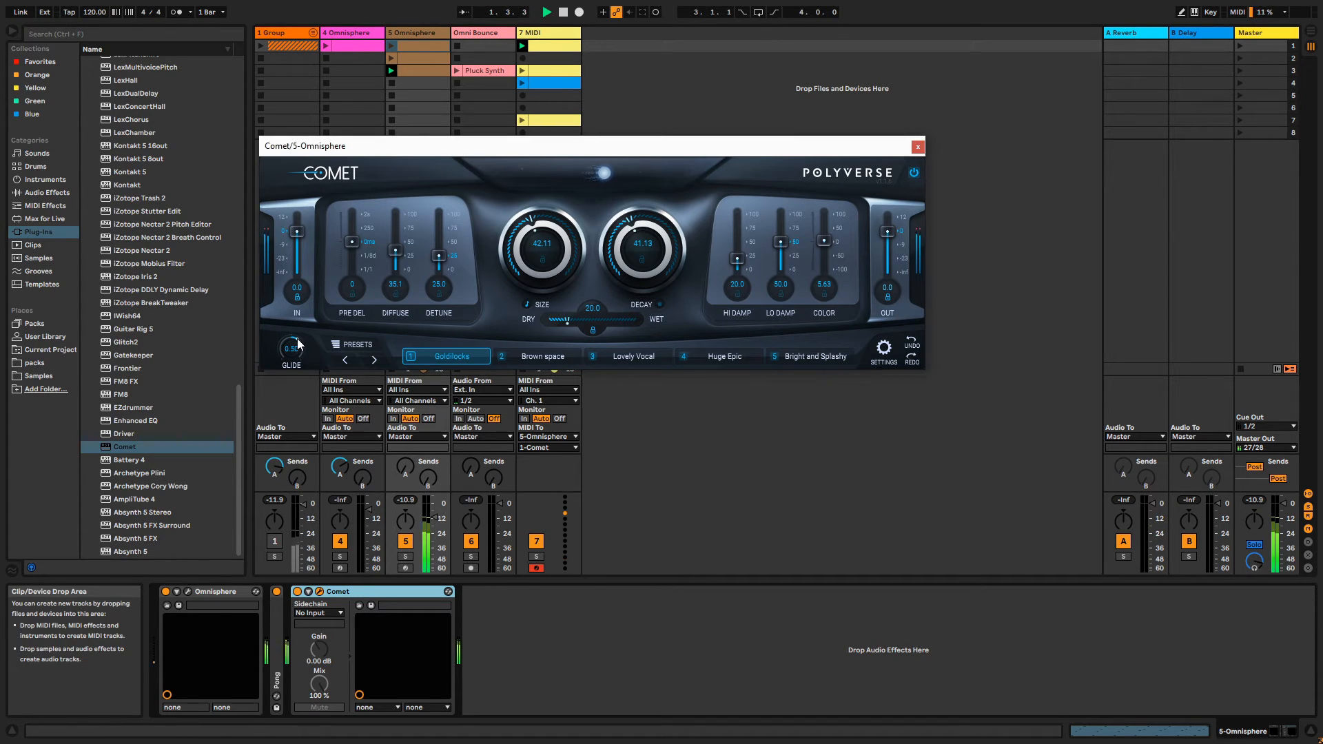
drag(298, 343, 303, 354)
double_click(295, 343)
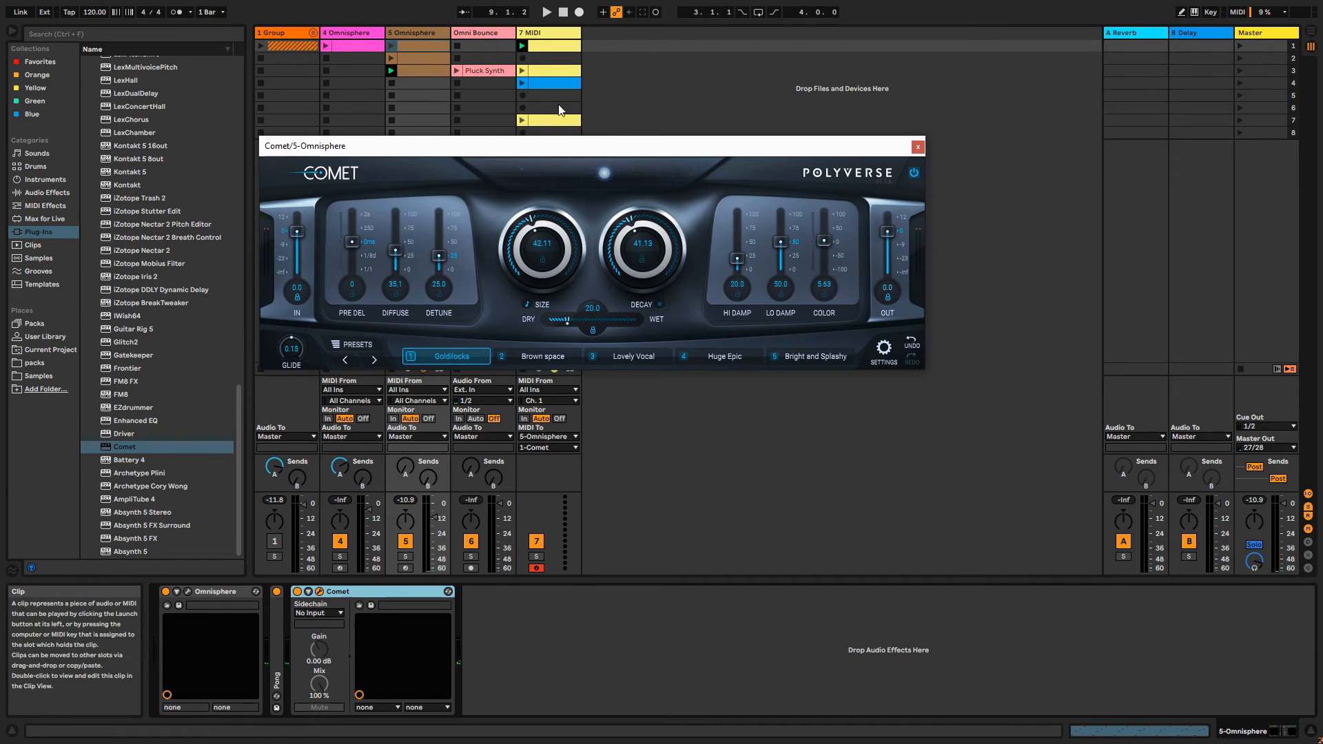
- Copy the third clip of 5 Omnisphere into the fifth slot of the 7 MIDI track and launch the copy
click(479, 97)
double_click(416, 71)
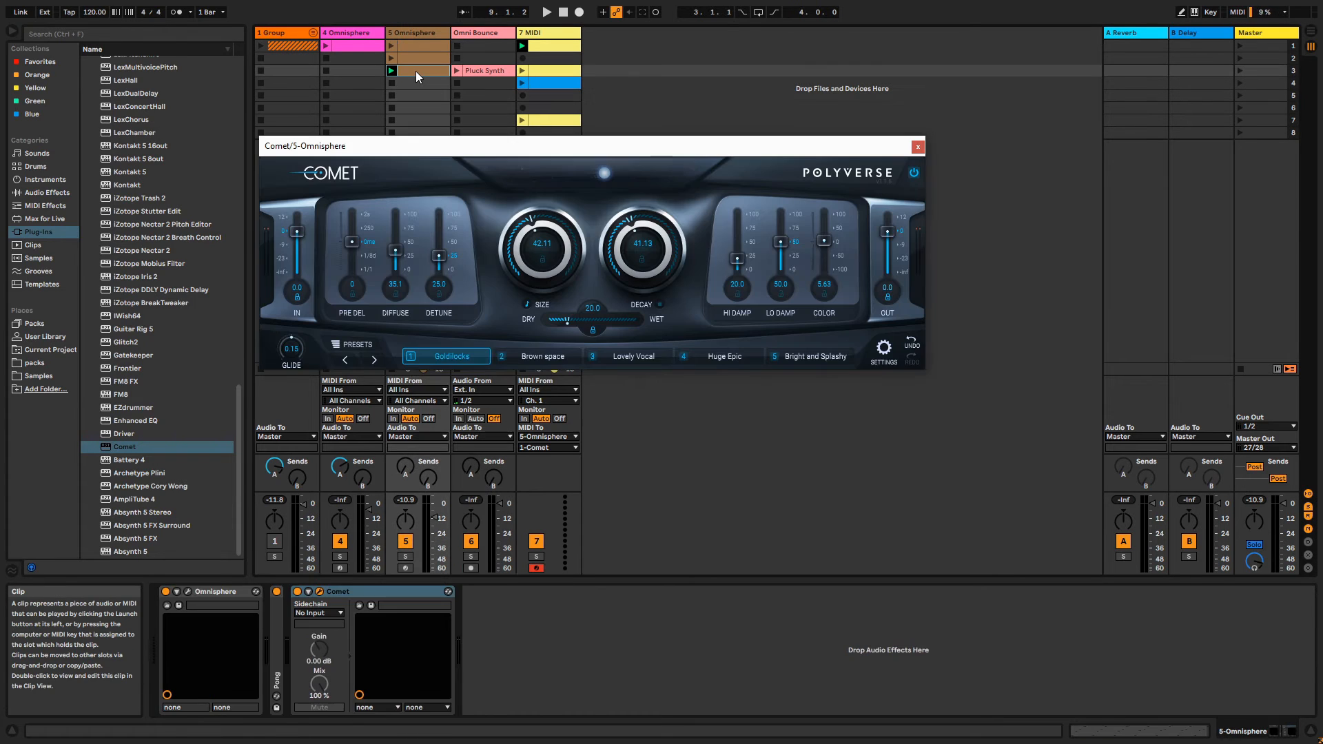
drag(416, 72, 545, 95)
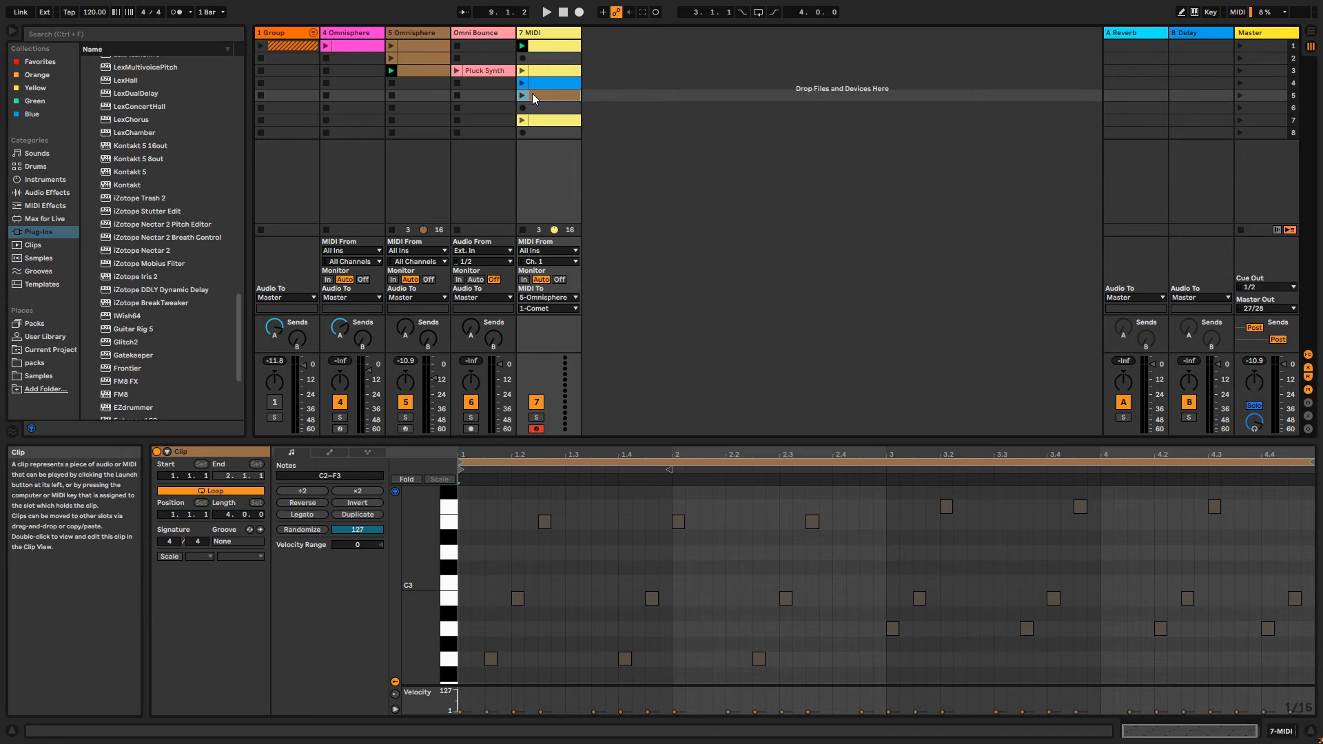
click(524, 96)
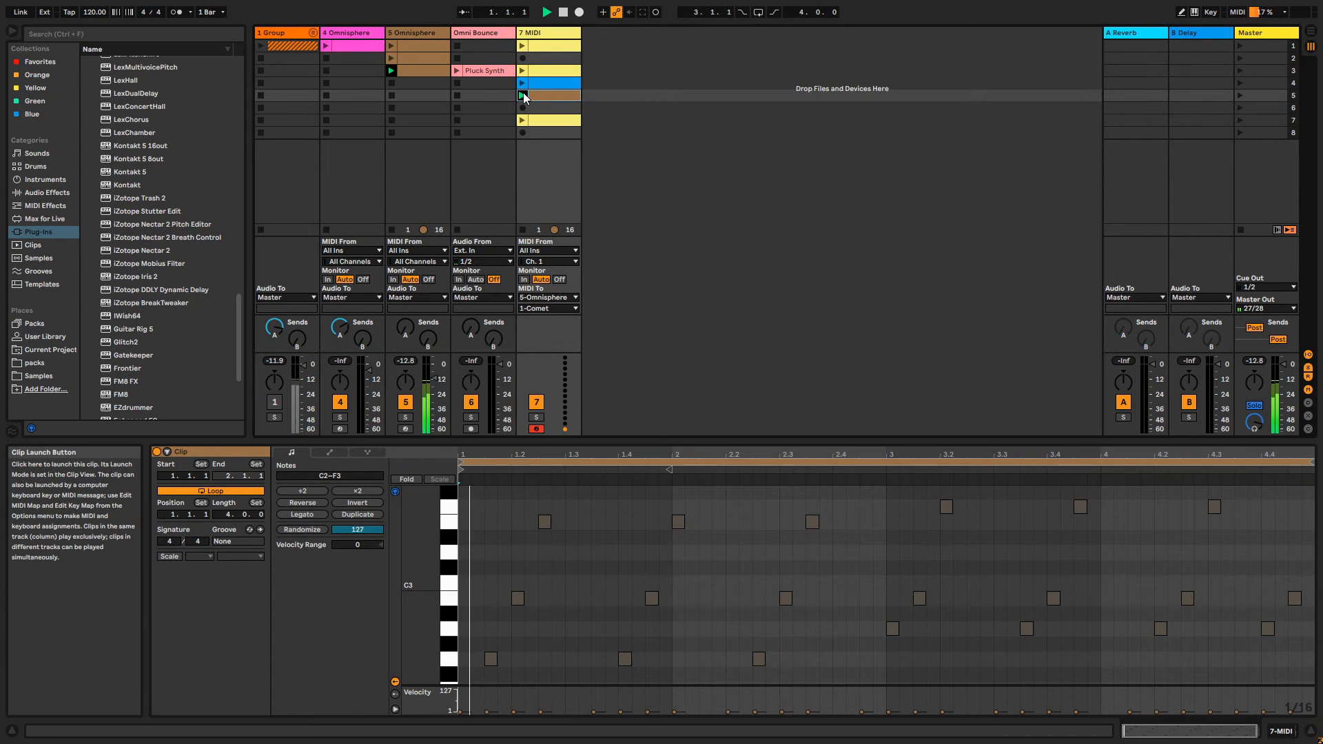
- Raise Comet's Glide to 0.41 while the copied clip plays, and stop playback
click(424, 34)
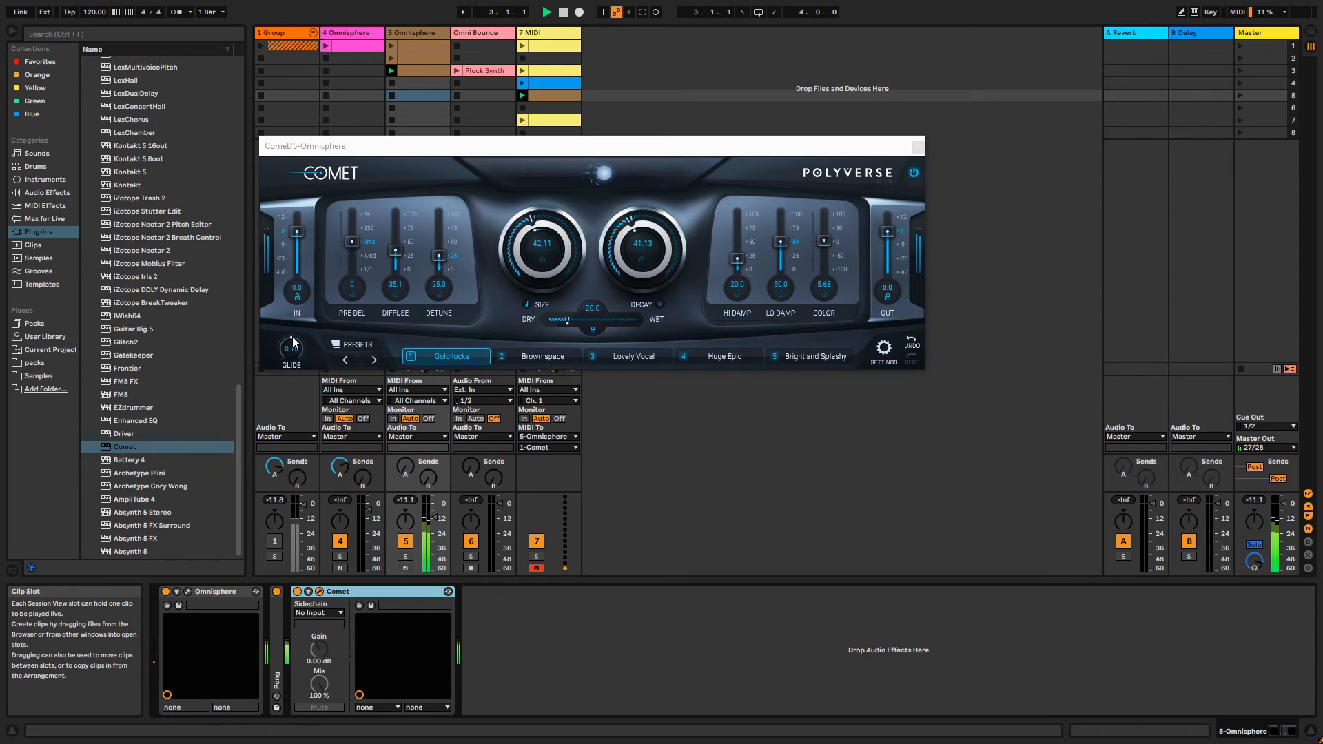
drag(292, 337, 294, 317)
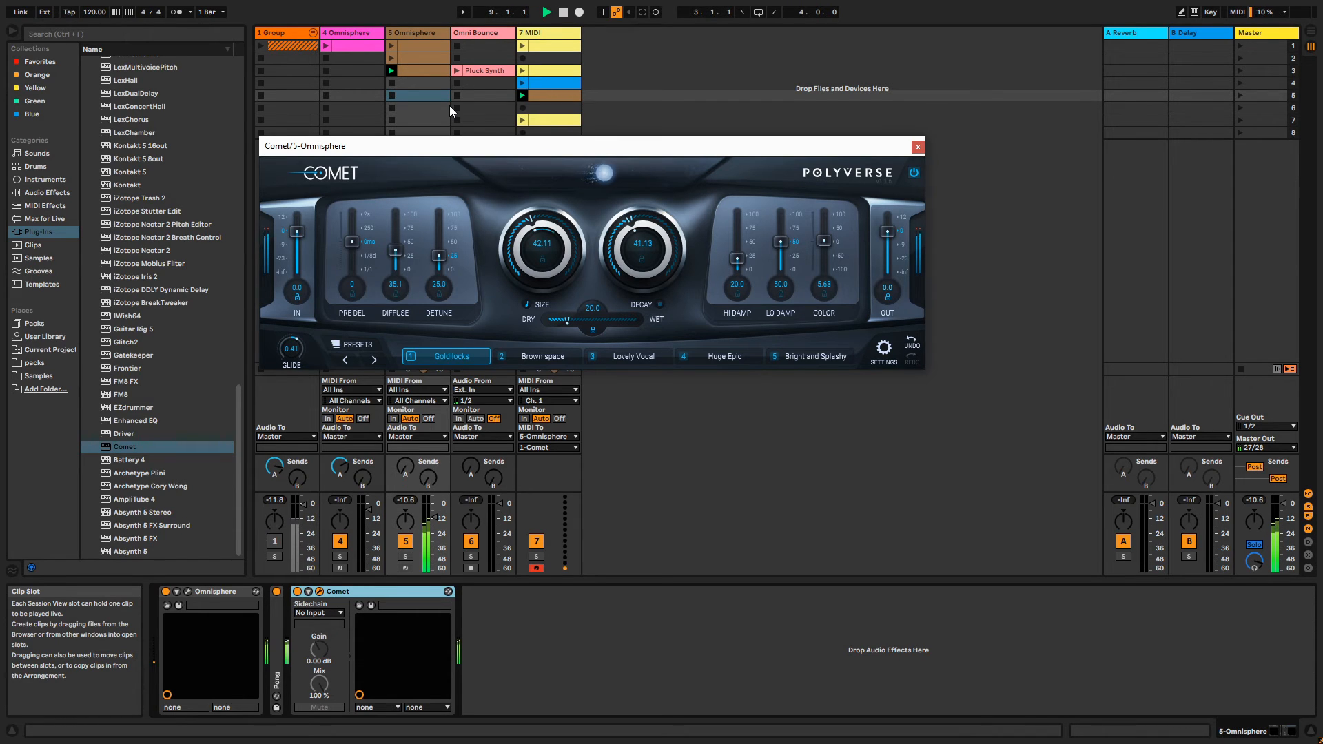
key(space)
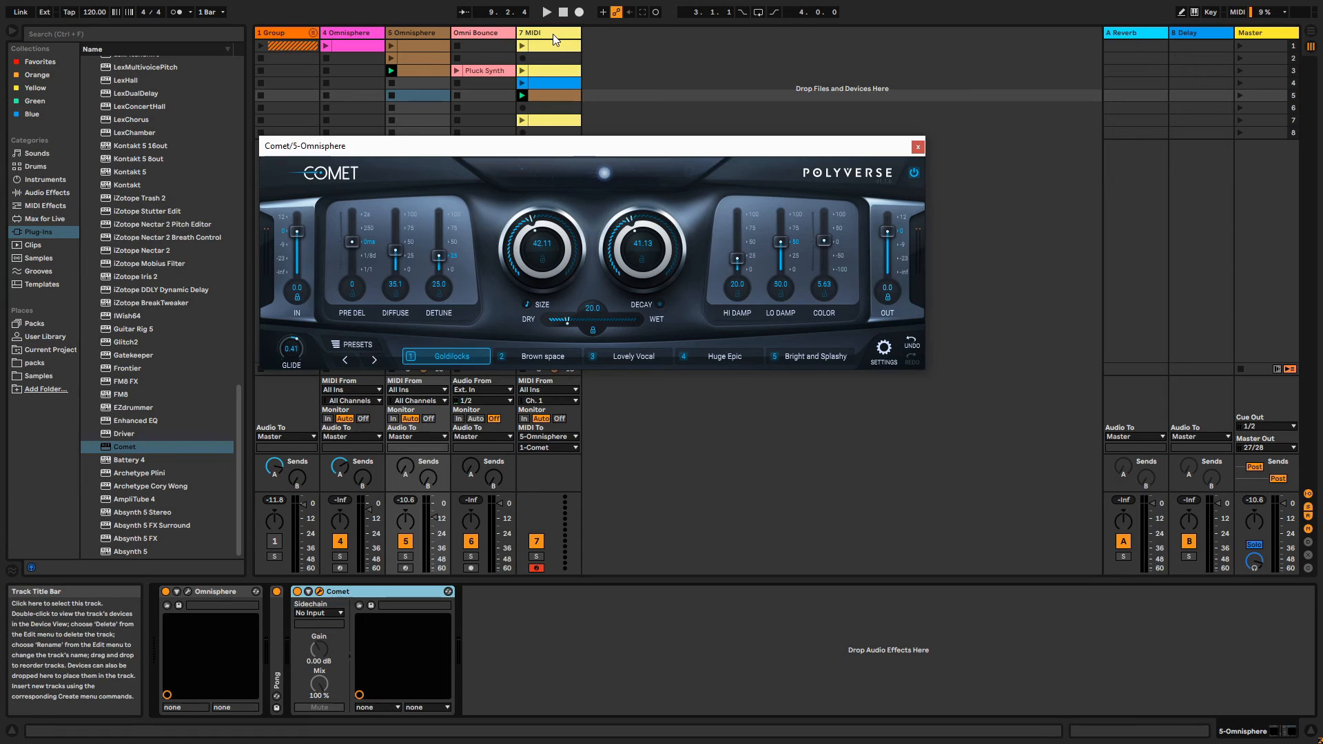
- Expand the Arpeggiator on the 7 MIDI track and turn it on
click(527, 128)
double_click(165, 610)
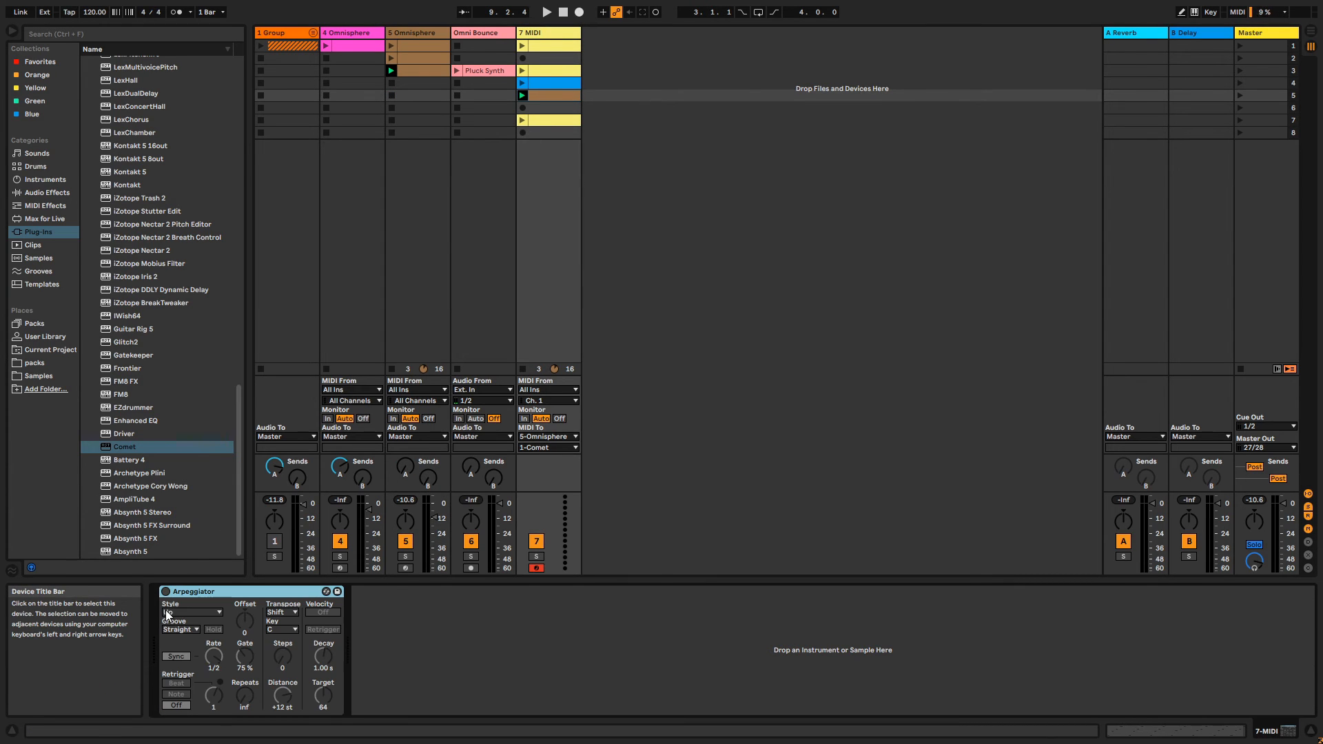
click(165, 591)
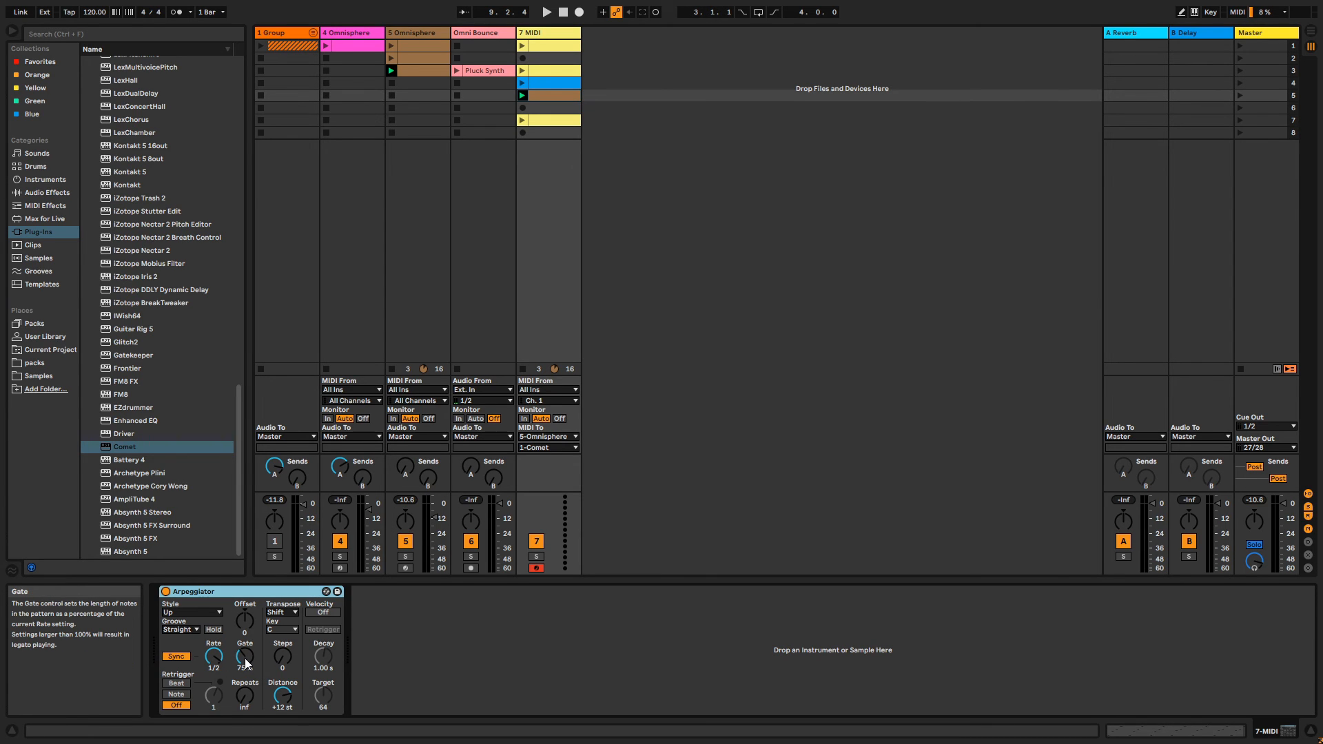
- Launch the first clip on the 7 MIDI track and sweep the Arpeggiator's Rate to 1/1, ending at 1/32
click(524, 46)
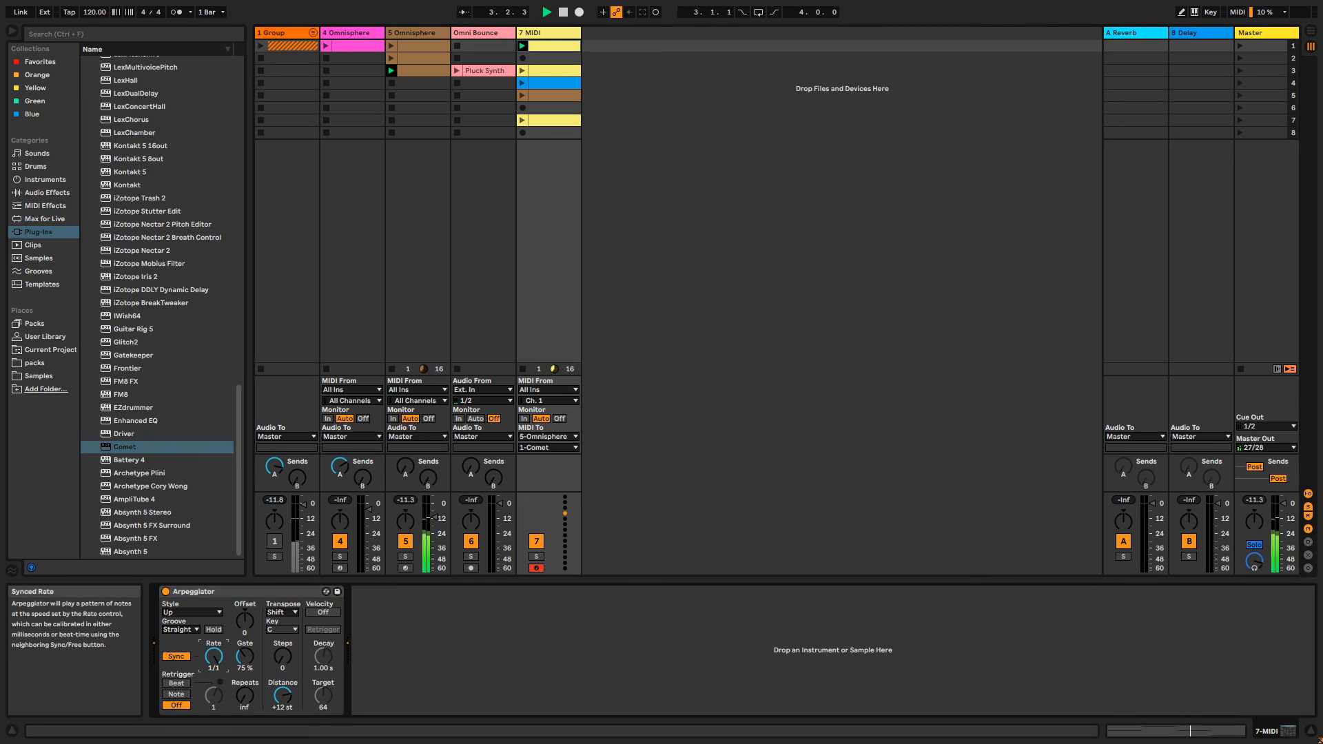
drag(214, 656, 213, 637)
drag(214, 656, 213, 677)
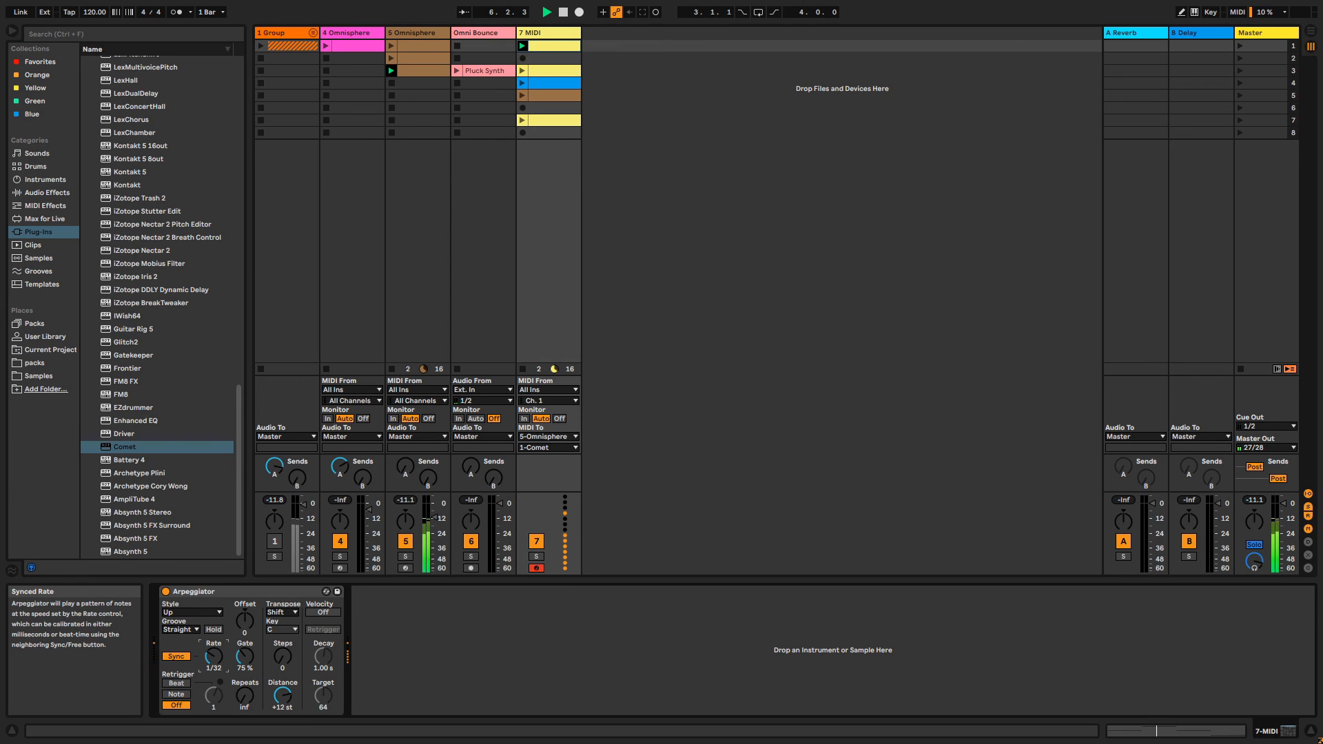